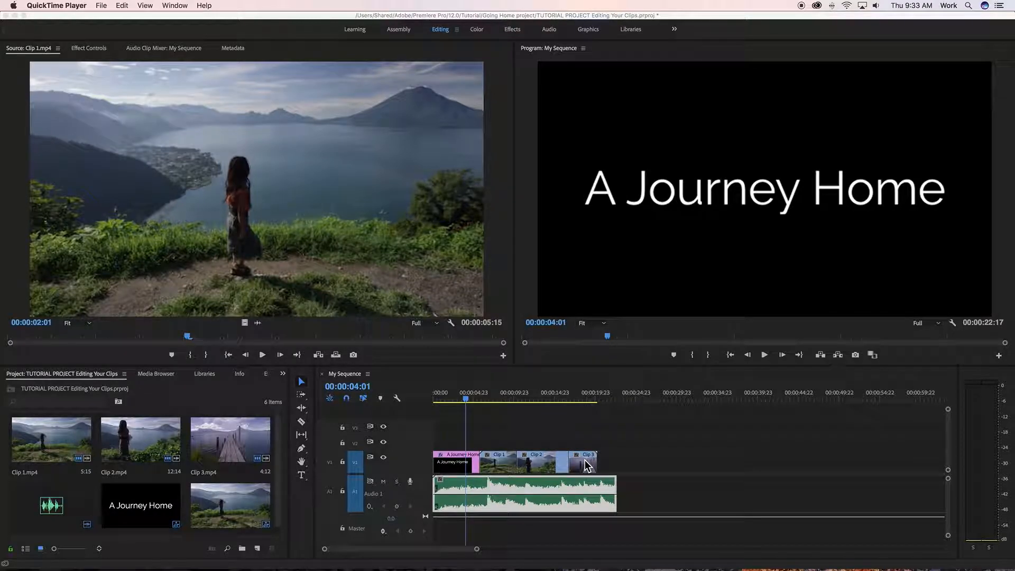
Play the sequence from the title card and replay the cut between Clip 2 and Clip 3.
{"action": "left_click", "coordinate": [464, 403]}
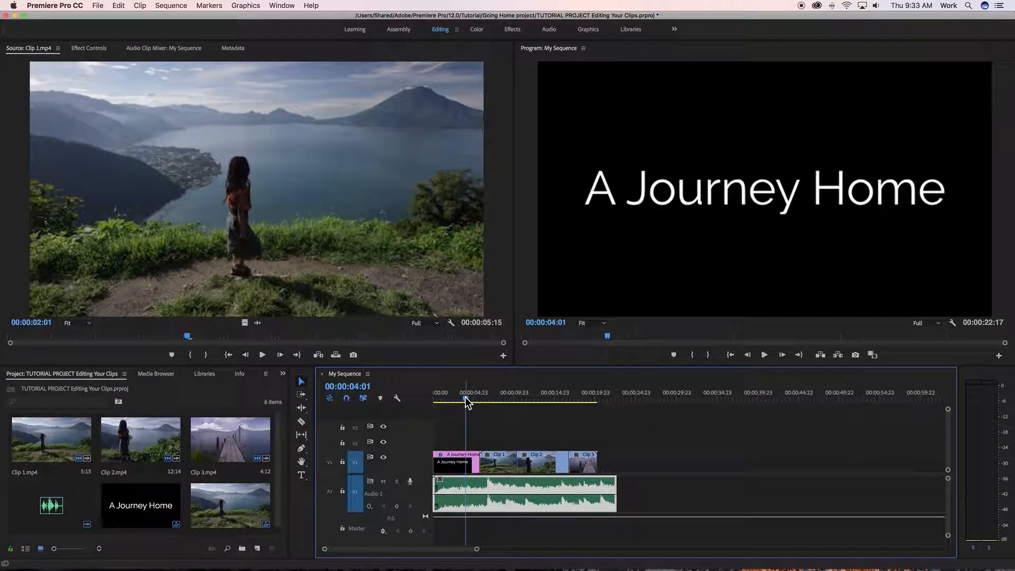
{"action": "key", "text": "space"}
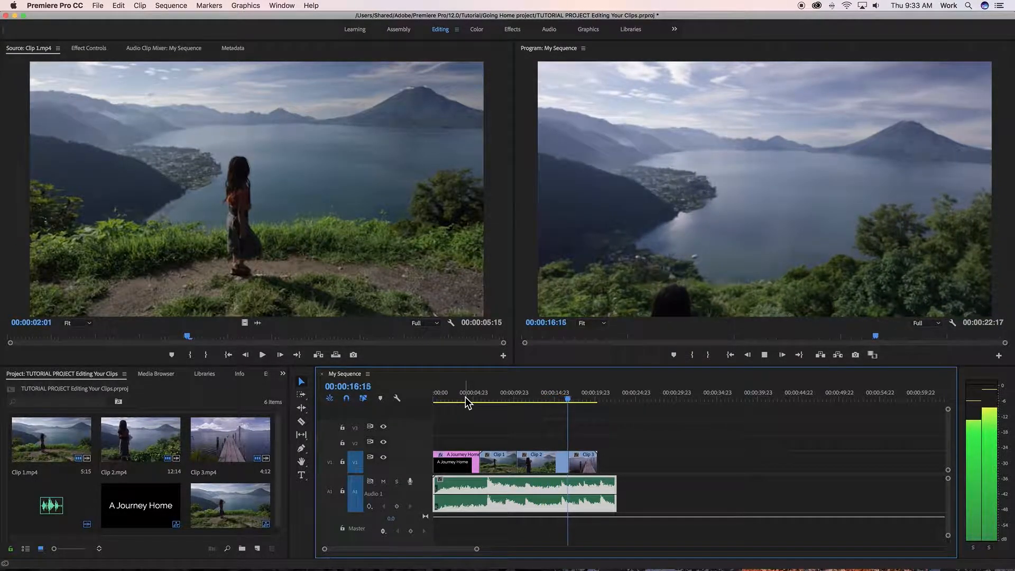
{"action": "key", "text": "space"}
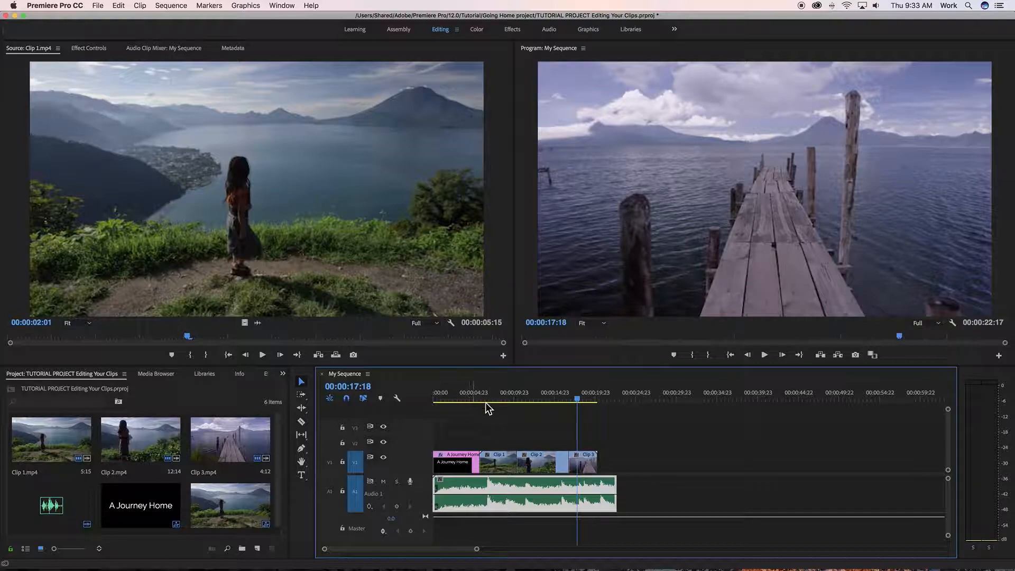
{"action": "left_click", "coordinate": [559, 398]}
{"action": "left_click_drag", "start_coordinate": [560, 399], "coordinate": [545, 397]}
{"action": "key", "text": "space"}
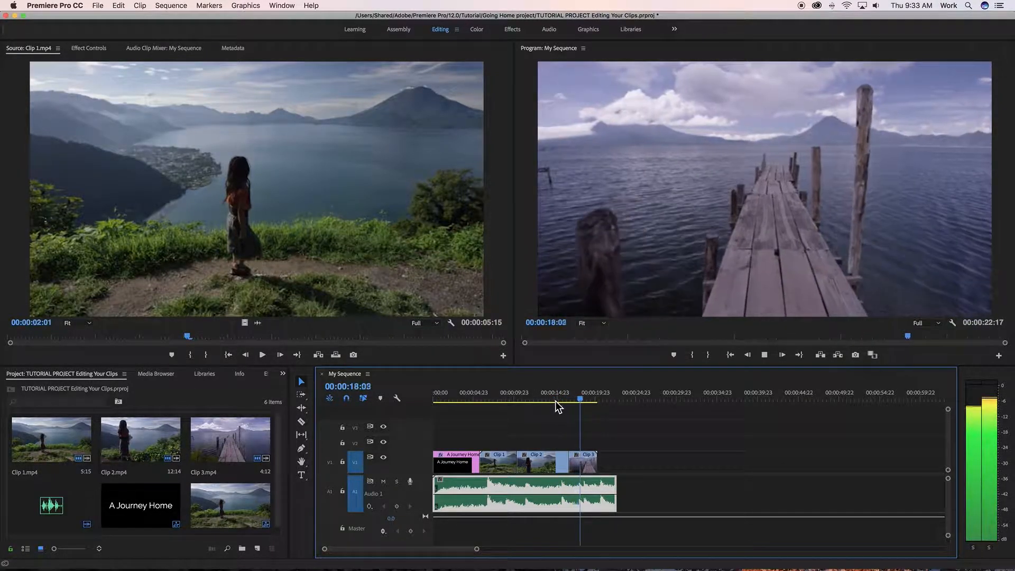
{"action": "left_click", "coordinate": [571, 397]}
{"action": "left_click_drag", "start_coordinate": [569, 395], "coordinate": [556, 395]}
{"action": "key", "text": "space"}
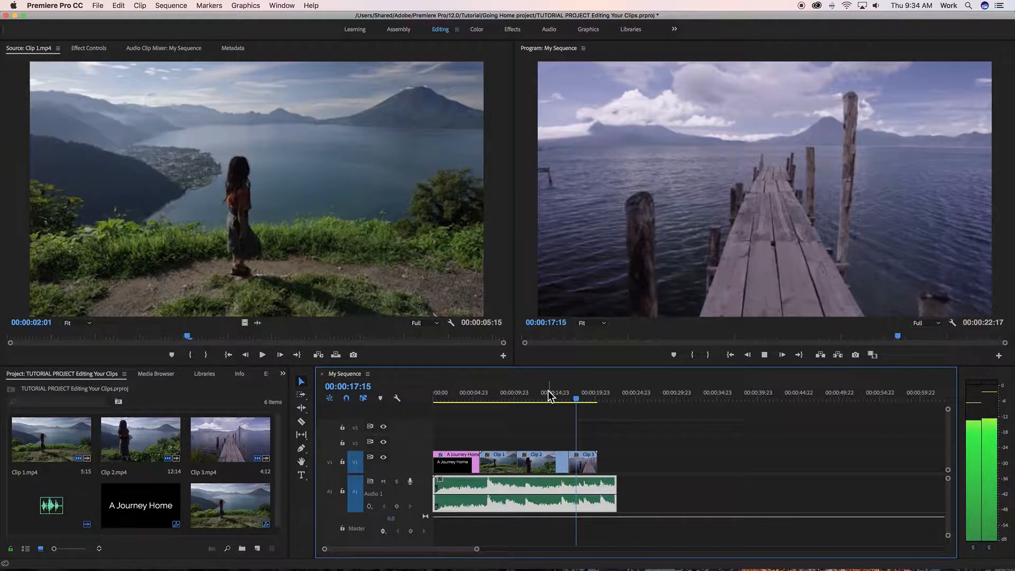
{"action": "key", "text": "space"}
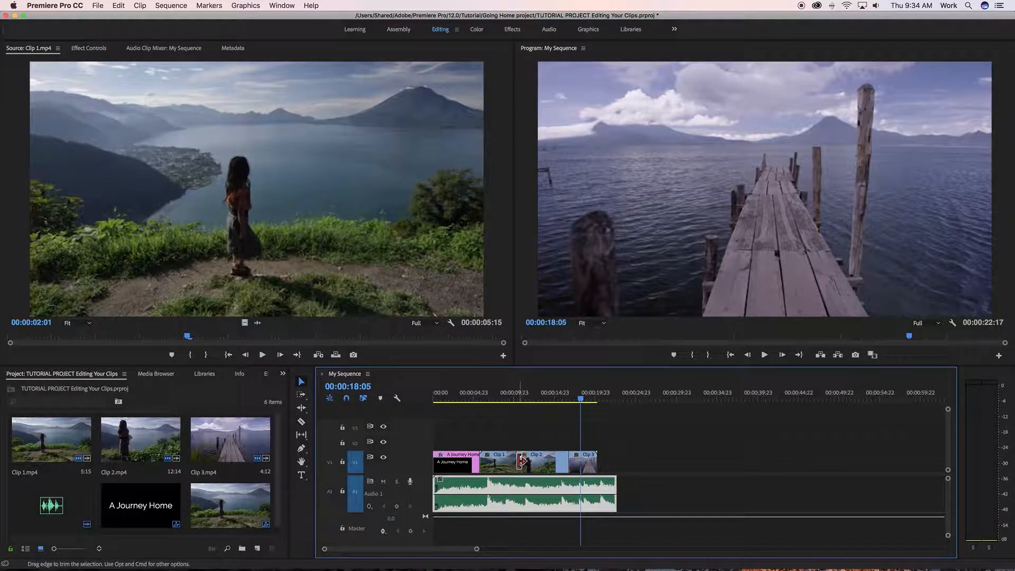
Apply the default transition to the start of the title clip and to the cut between Clip 1 and Clip 2.
{"action": "right_click", "coordinate": [437, 460]}
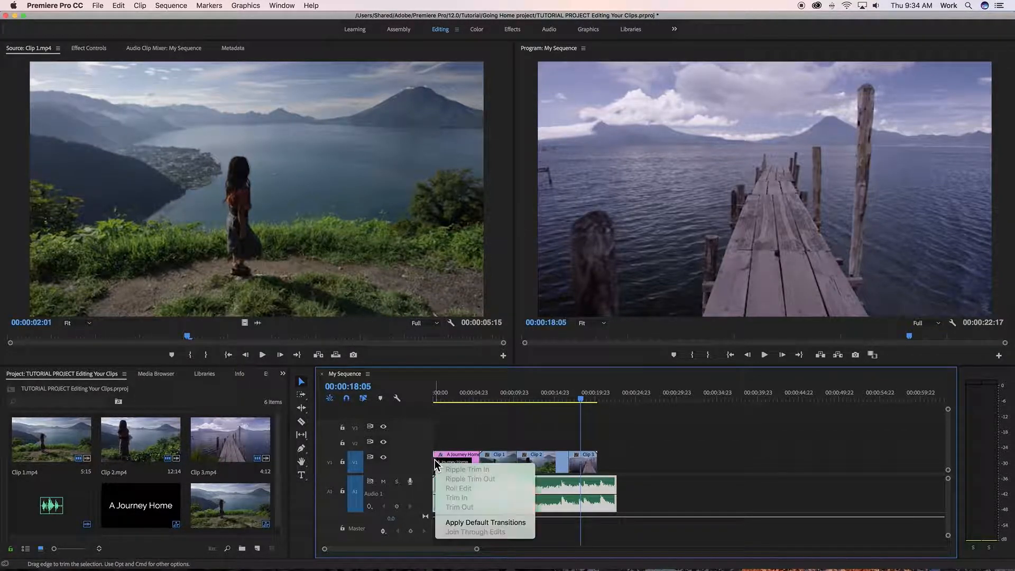
{"action": "left_click", "coordinate": [454, 522]}
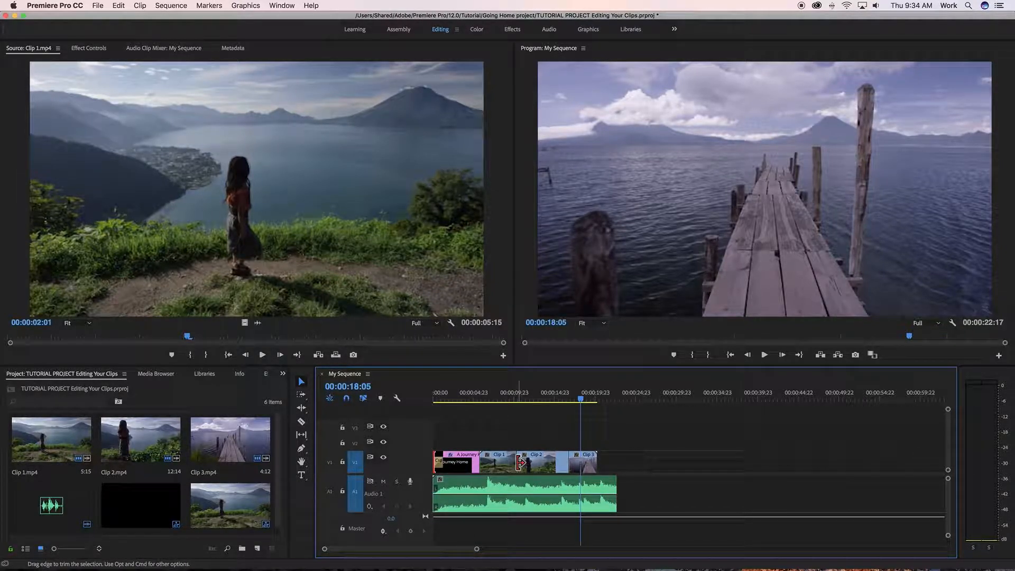
{"action": "right_click", "coordinate": [520, 463]}
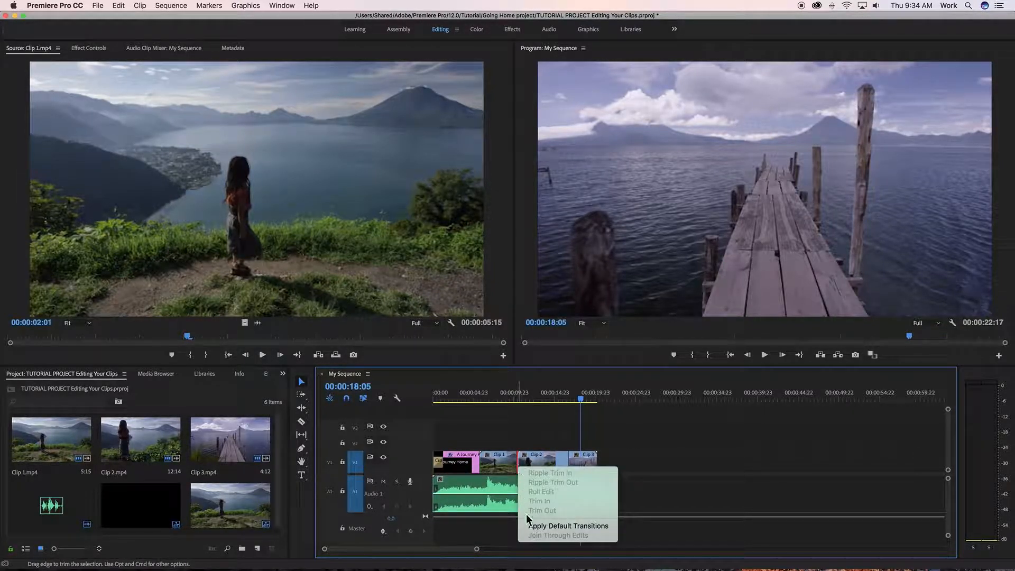
{"action": "left_click", "coordinate": [528, 525]}
Play back the transition between Clip 1 and Clip 2 and the title's transition at the start of the sequence.
{"action": "left_click_drag", "start_coordinate": [581, 394], "coordinate": [508, 403]}
{"action": "key", "text": "space"}
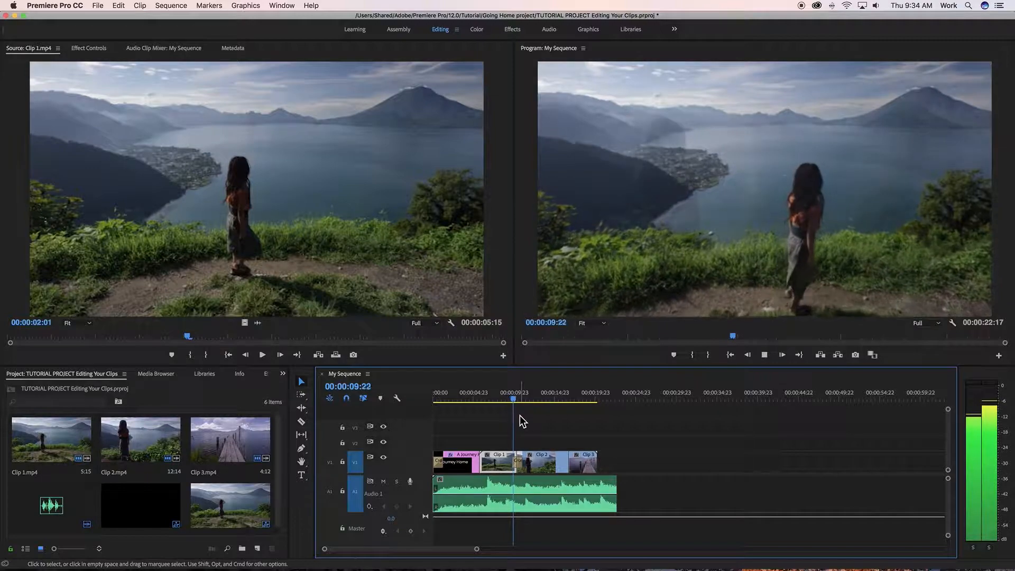
{"action": "key", "text": "space"}
{"action": "left_click_drag", "start_coordinate": [520, 399], "coordinate": [506, 403]}
{"action": "key", "text": "space"}
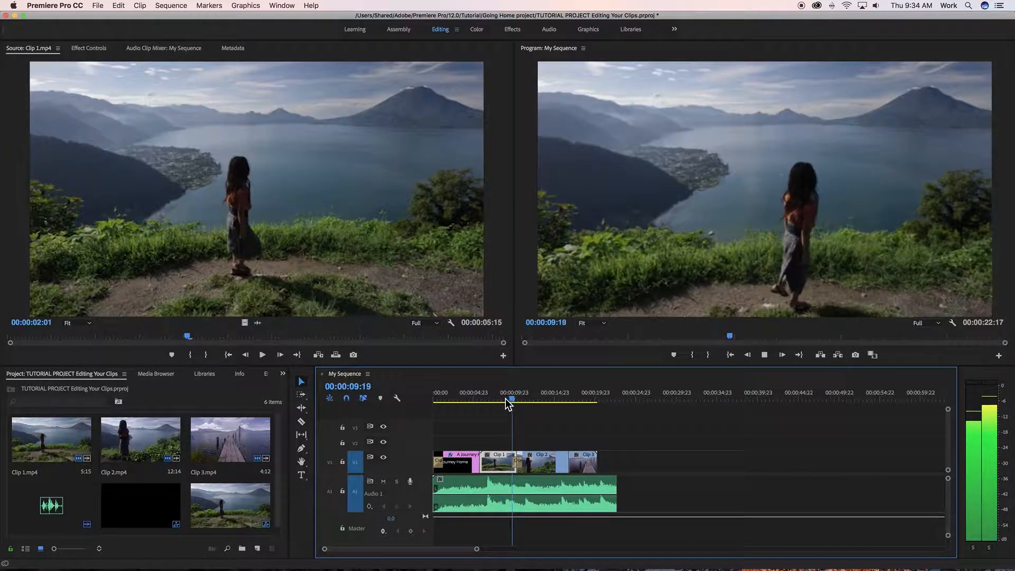
{"action": "key", "text": "space"}
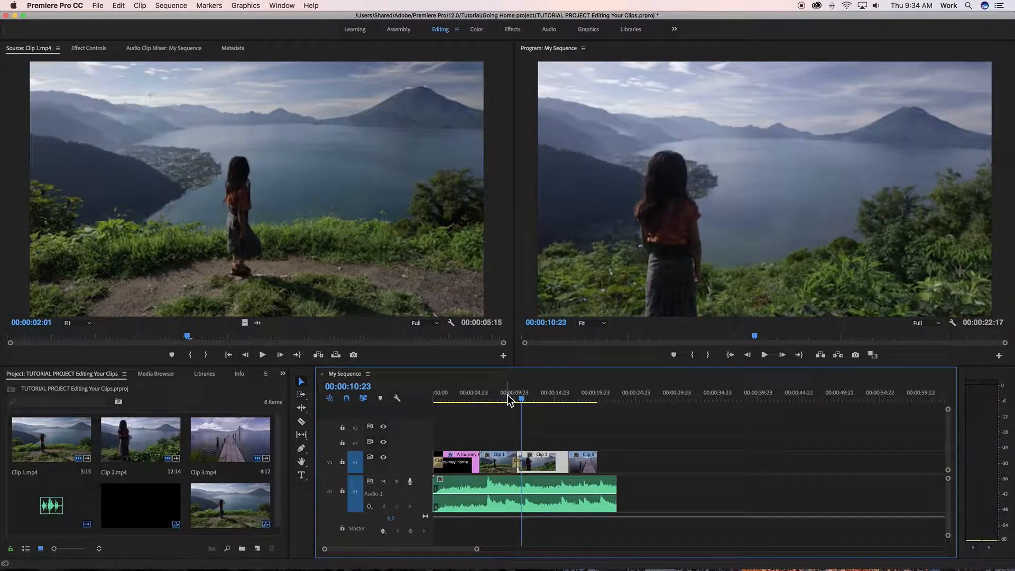
{"action": "key", "text": "Home"}
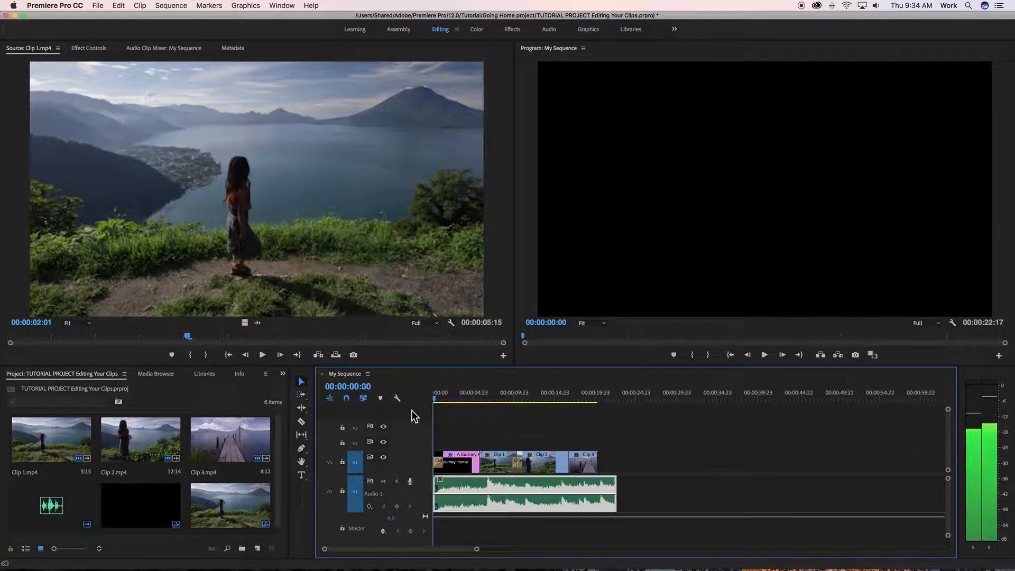
{"action": "key", "text": "space"}
{"action": "key", "text": "space"}
{"action": "left_click_drag", "start_coordinate": [445, 397], "coordinate": [506, 397]}
{"action": "key", "text": "space"}
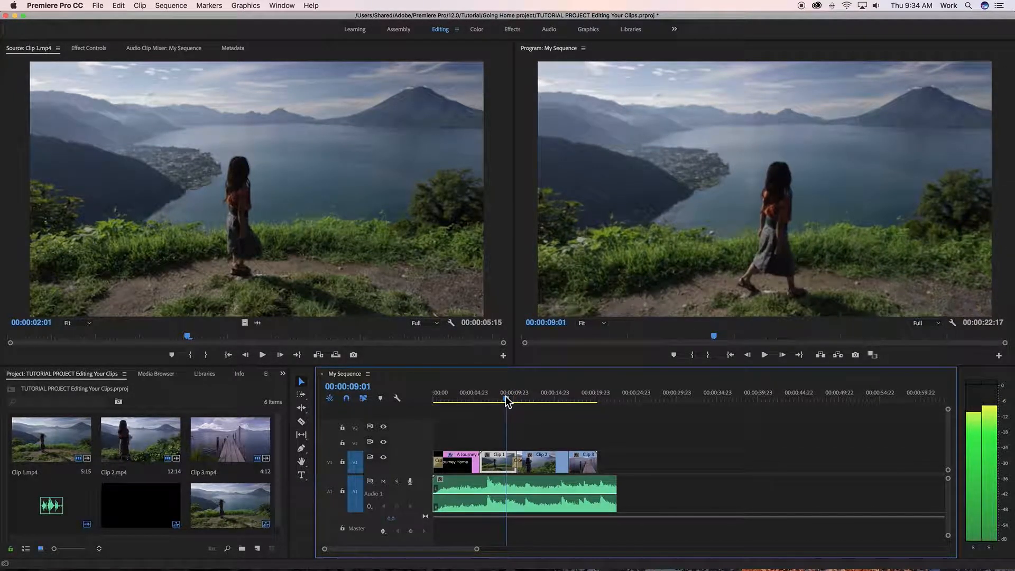
{"action": "key", "text": "space"}
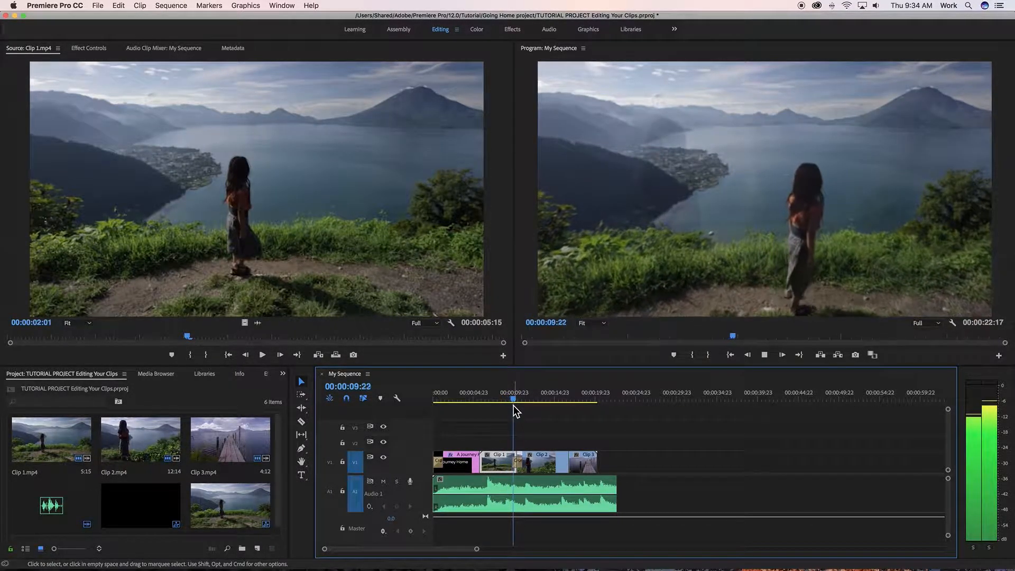
Delete the transition between Clip 1 and Clip 2 and play the plain cut.
{"action": "left_click", "coordinate": [518, 454]}
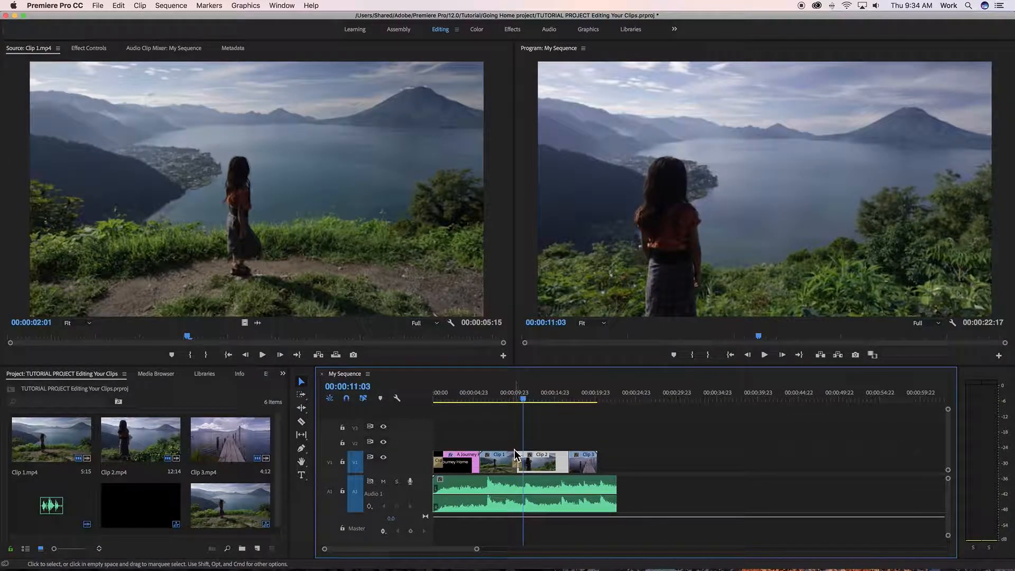
{"action": "left_click_drag", "start_coordinate": [524, 398], "coordinate": [494, 400]}
{"action": "key", "text": "space"}
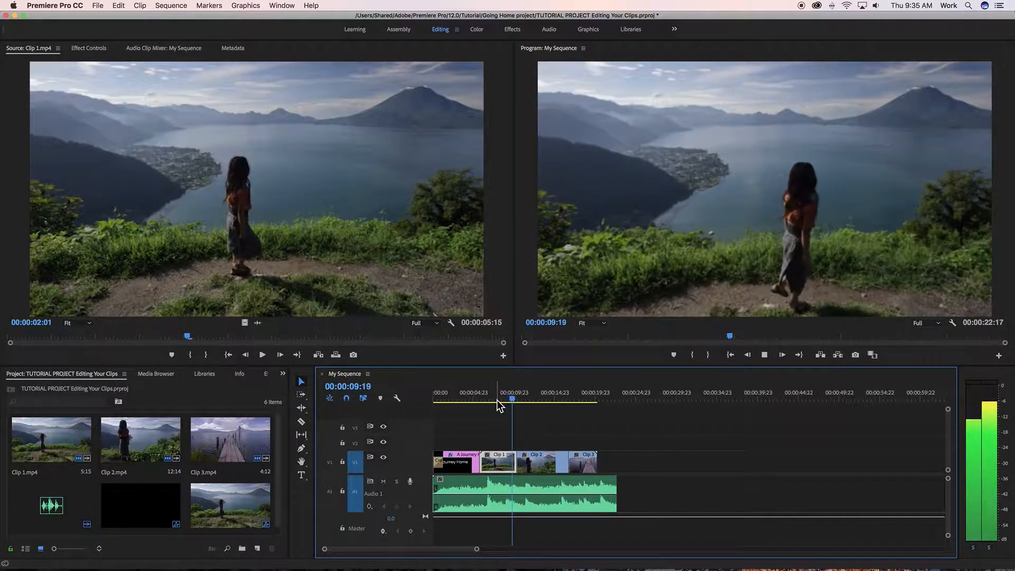
{"action": "key", "text": "space"}
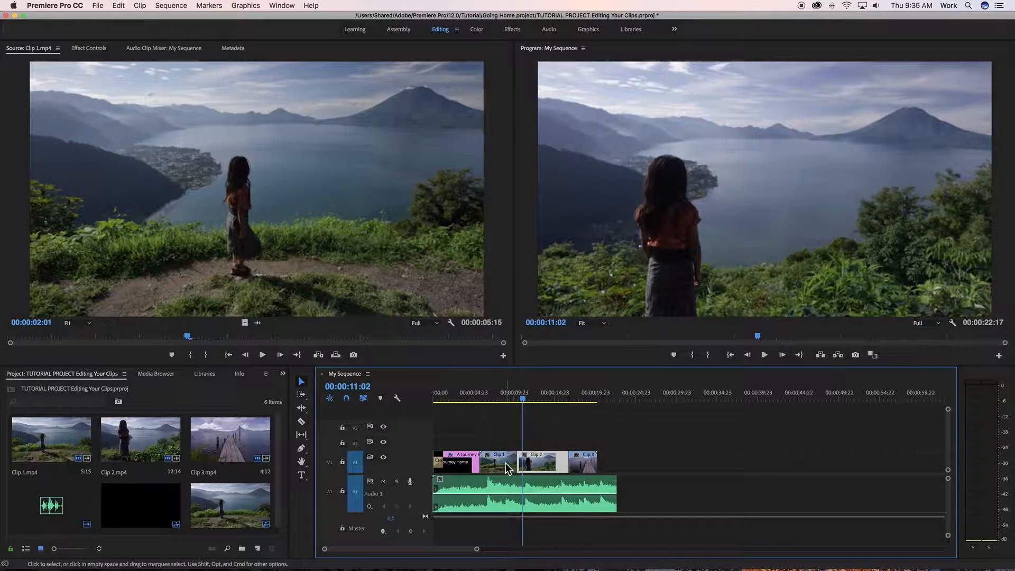
{"action": "key", "text": "space"}
{"action": "left_click", "coordinate": [513, 400]}
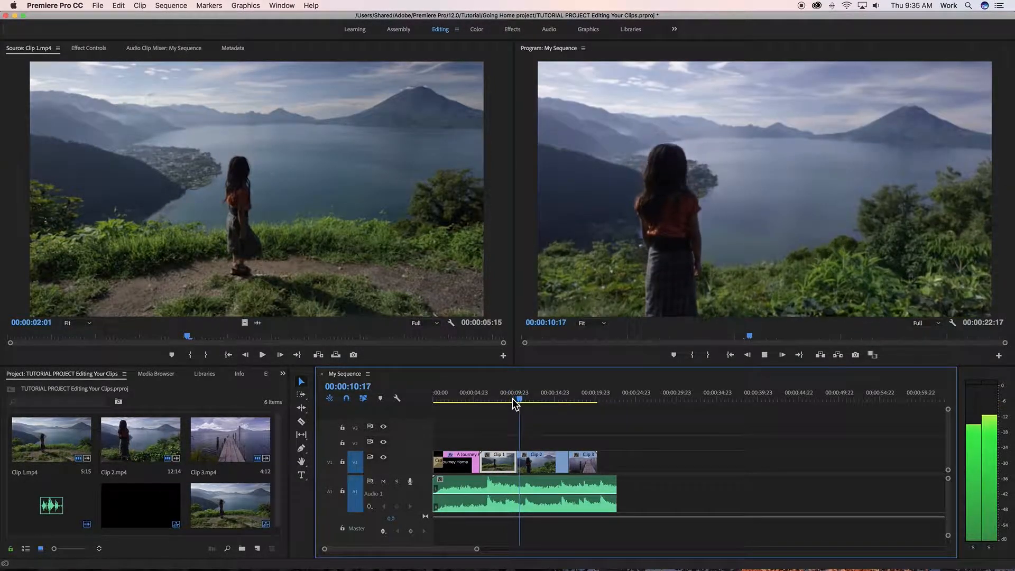
{"action": "key", "text": "space"}
Reapply the default transition at the cut between Clip 1 and Clip 2 and play it back.
{"action": "right_click", "coordinate": [514, 459]}
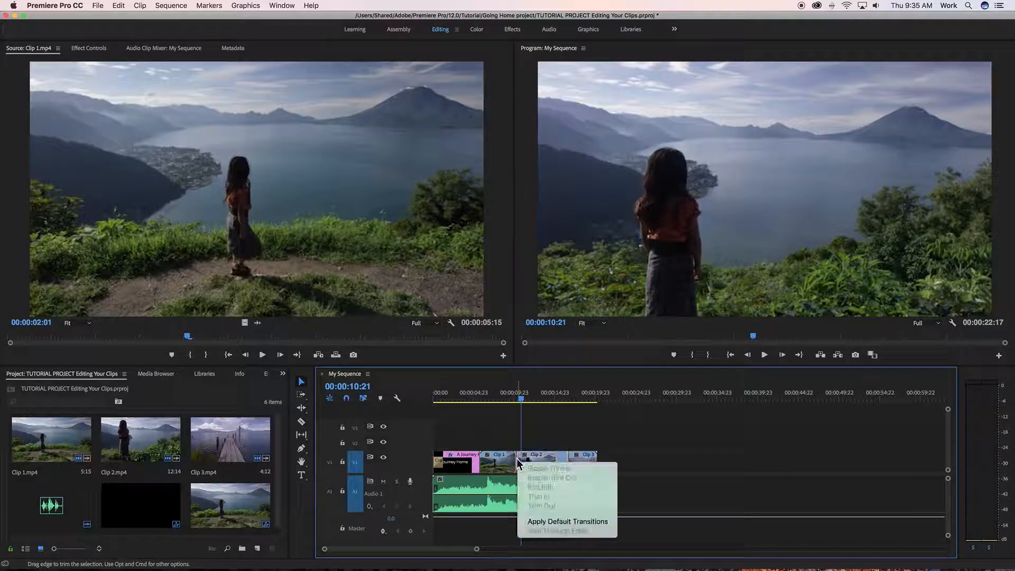
{"action": "left_click", "coordinate": [545, 522]}
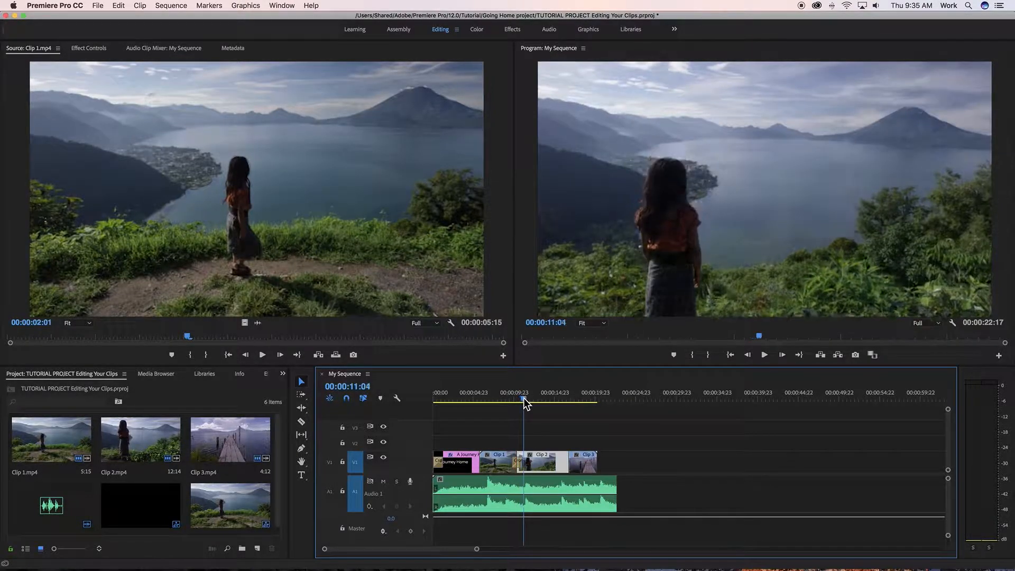
{"action": "left_click", "coordinate": [503, 400]}
{"action": "key", "text": "space"}
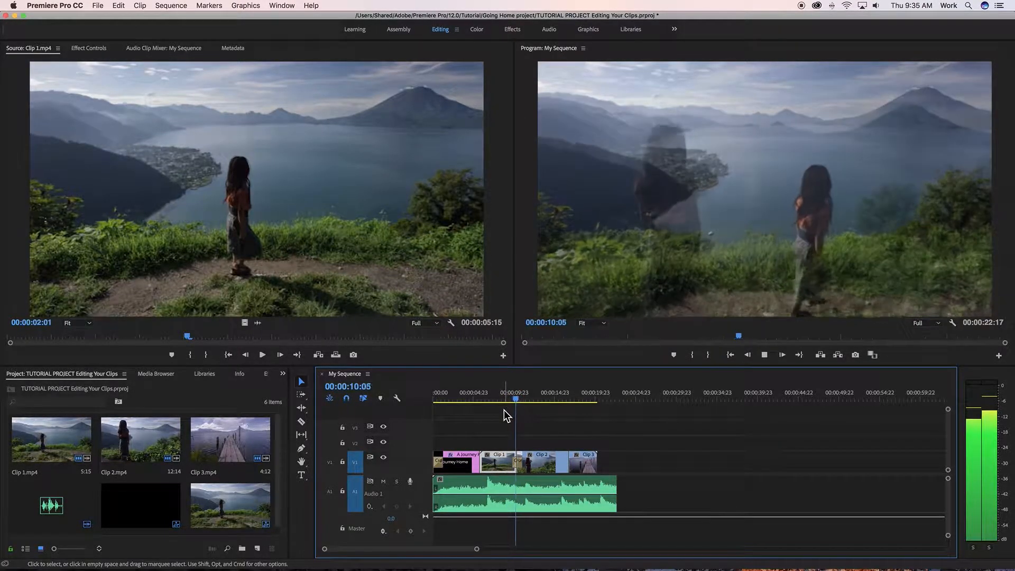
{"action": "key", "text": "space"}
{"action": "left_click", "coordinate": [514, 402]}
{"action": "key", "text": "space"}
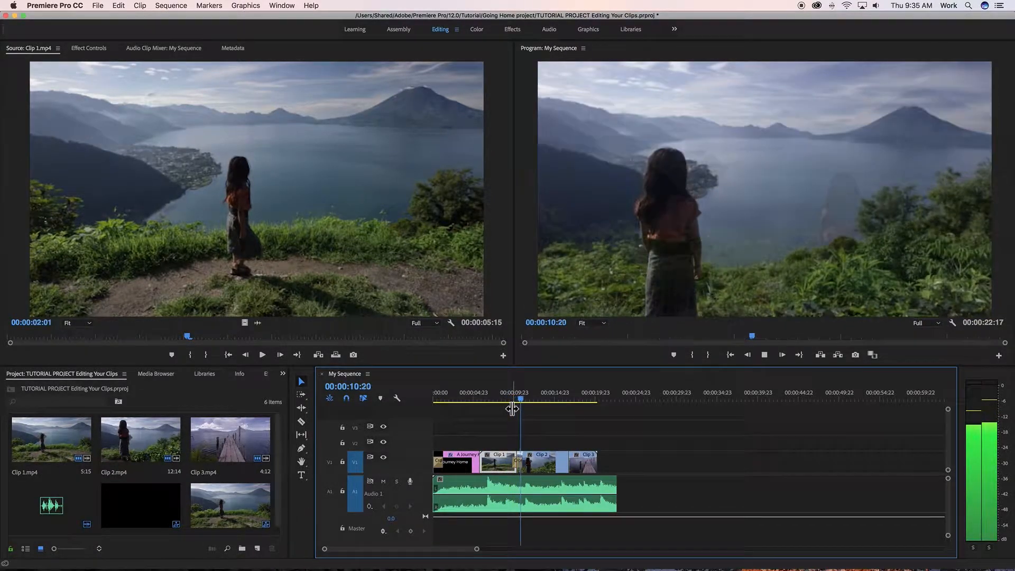
{"action": "key", "text": "space"}
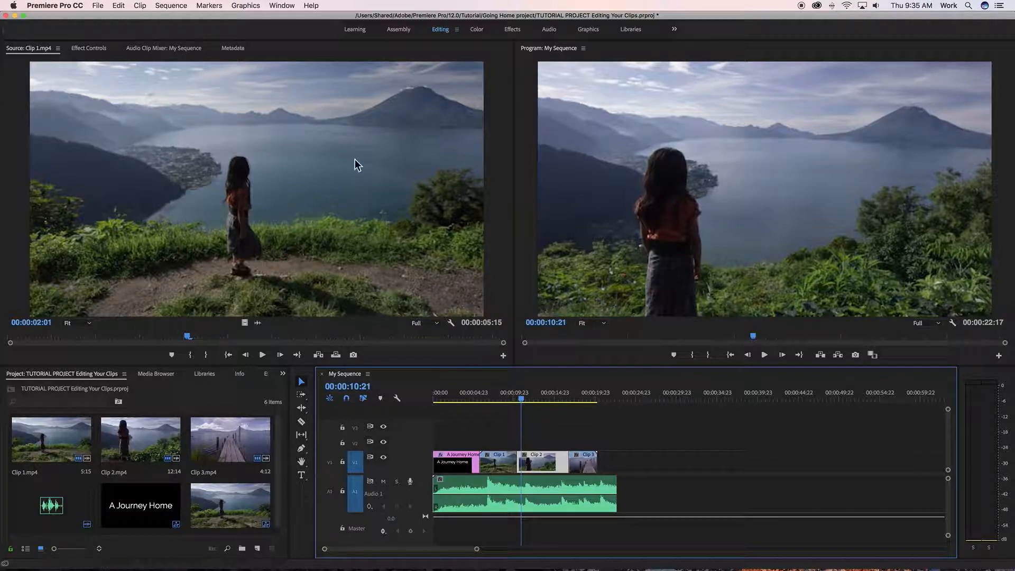
Switch to the Effects workspace and expand the Dissolve group of the video transitions.
{"action": "left_click", "coordinate": [509, 30]}
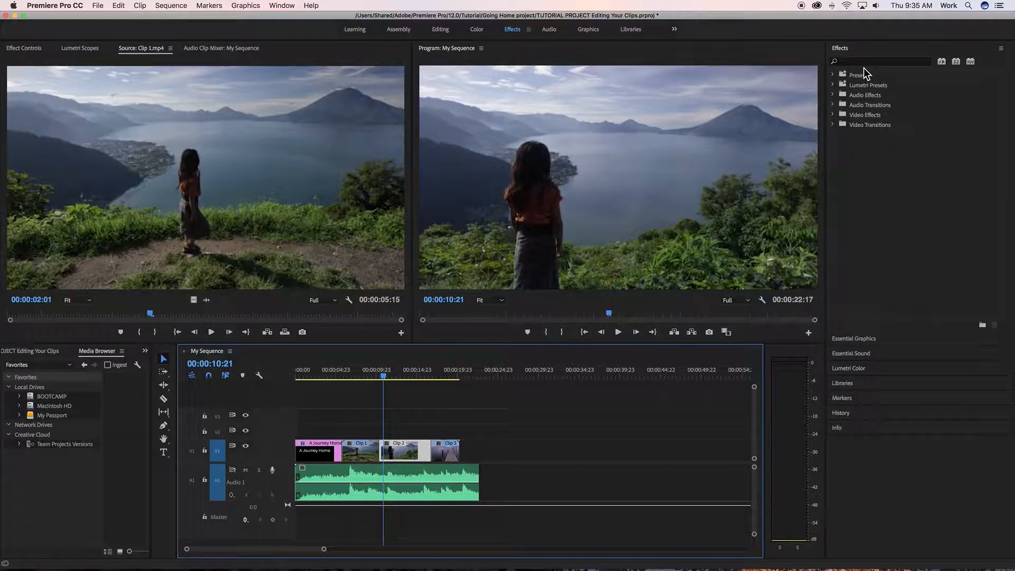
{"action": "left_click", "coordinate": [834, 125]}
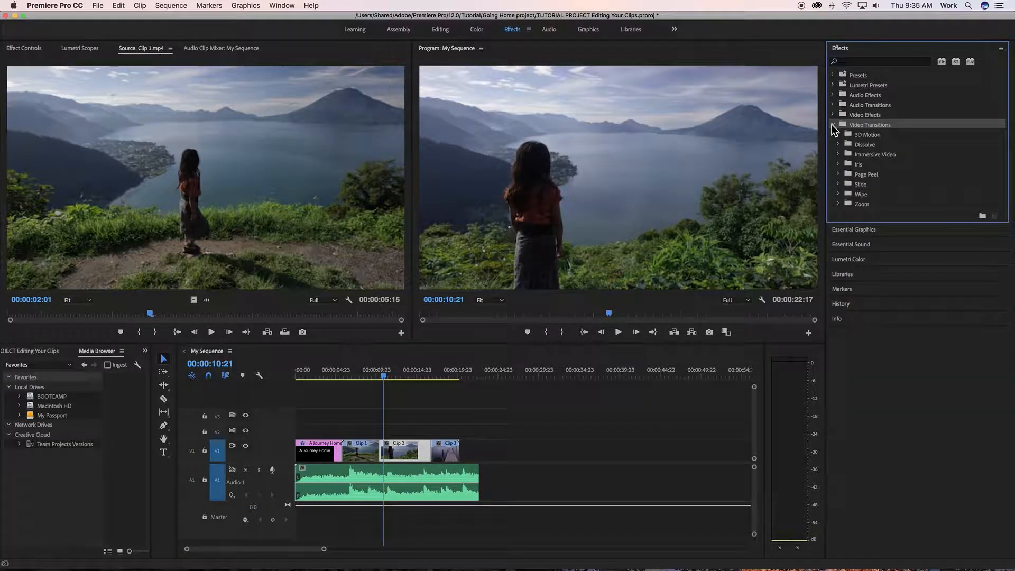
{"action": "left_click", "coordinate": [833, 125]}
{"action": "left_click", "coordinate": [832, 125]}
{"action": "left_click", "coordinate": [839, 145]}
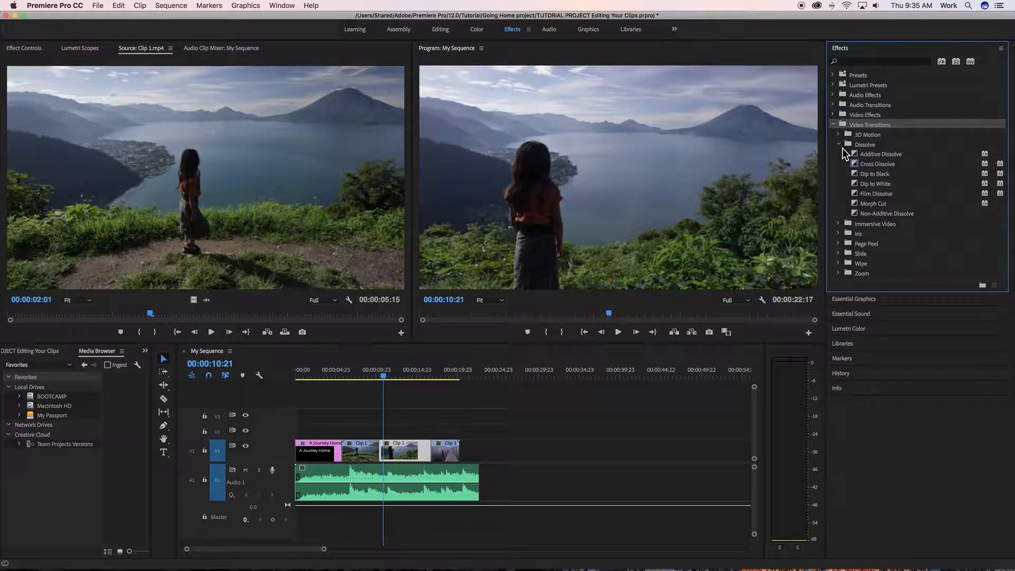
Add a Dip to Black transition at the cut between Clip 2 and Clip 3 and play it back.
{"action": "left_click", "coordinate": [870, 174]}
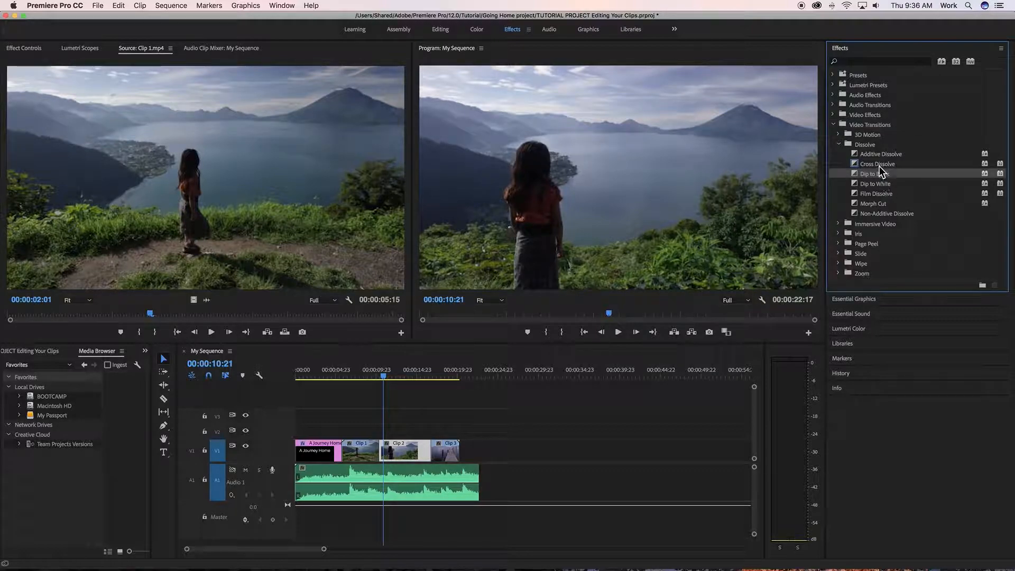
{"action": "left_click", "coordinate": [880, 164]}
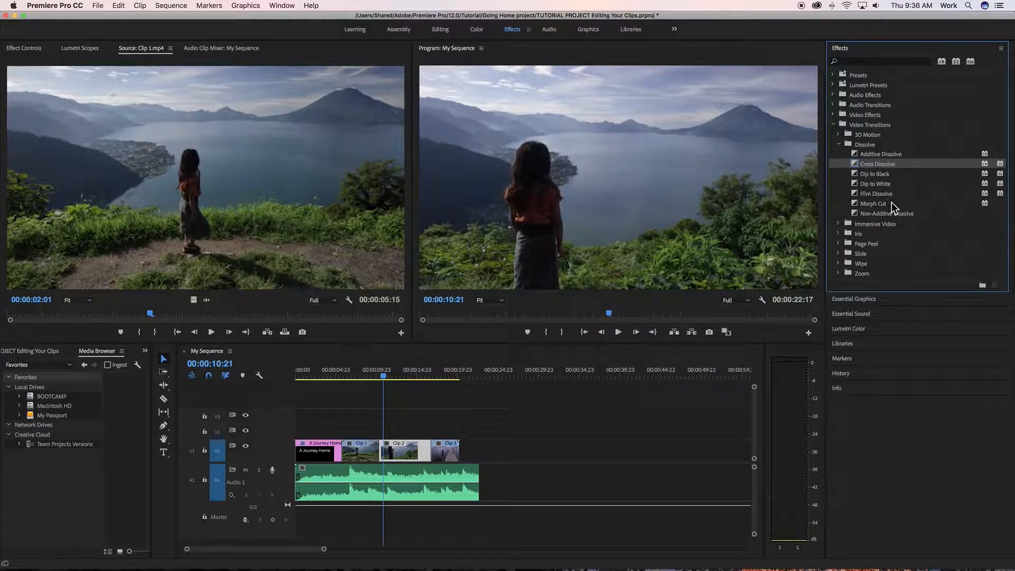
{"action": "left_click", "coordinate": [882, 183]}
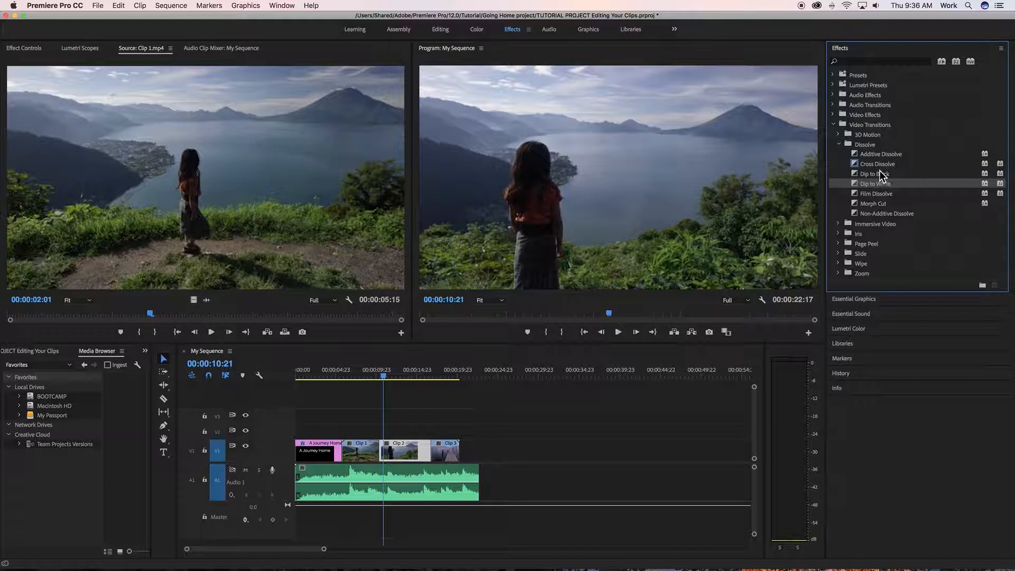
{"action": "left_click", "coordinate": [881, 174]}
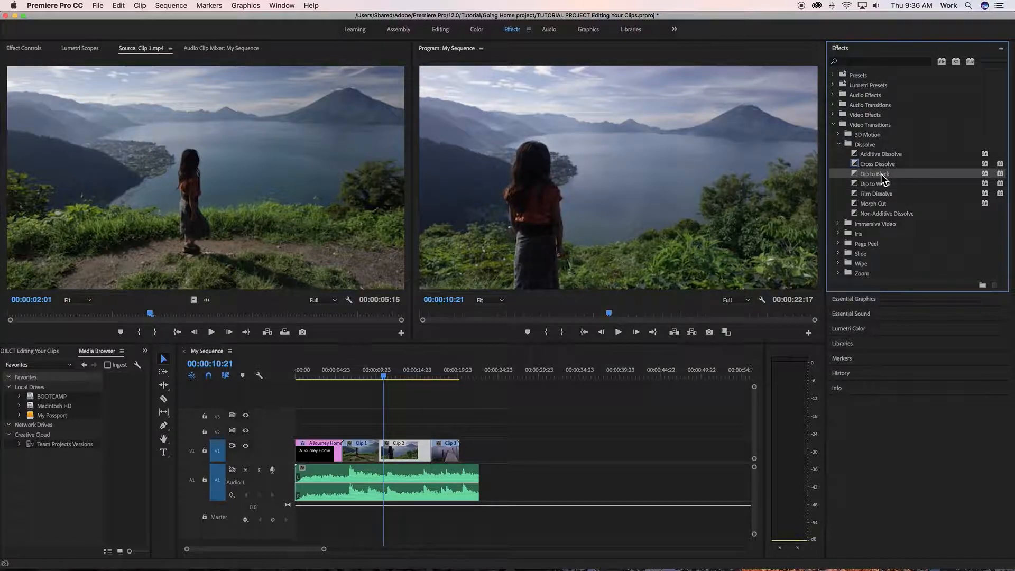
{"action": "left_click_drag", "start_coordinate": [631, 352], "coordinate": [431, 450]}
{"action": "left_click", "coordinate": [425, 375]}
{"action": "key", "text": "space"}
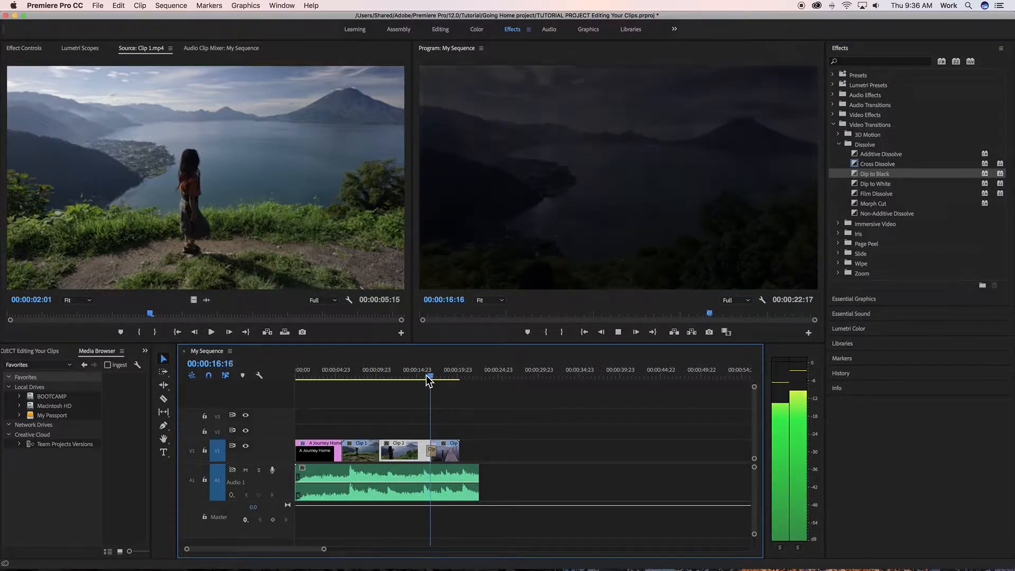
{"action": "left_click", "coordinate": [420, 376]}
{"action": "key", "text": "space"}
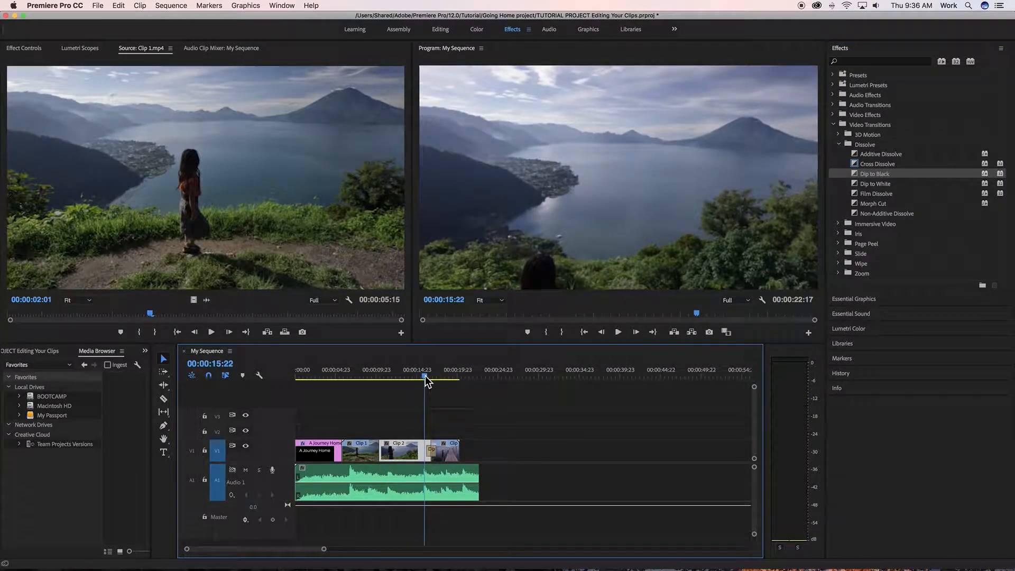
{"action": "key", "text": "space"}
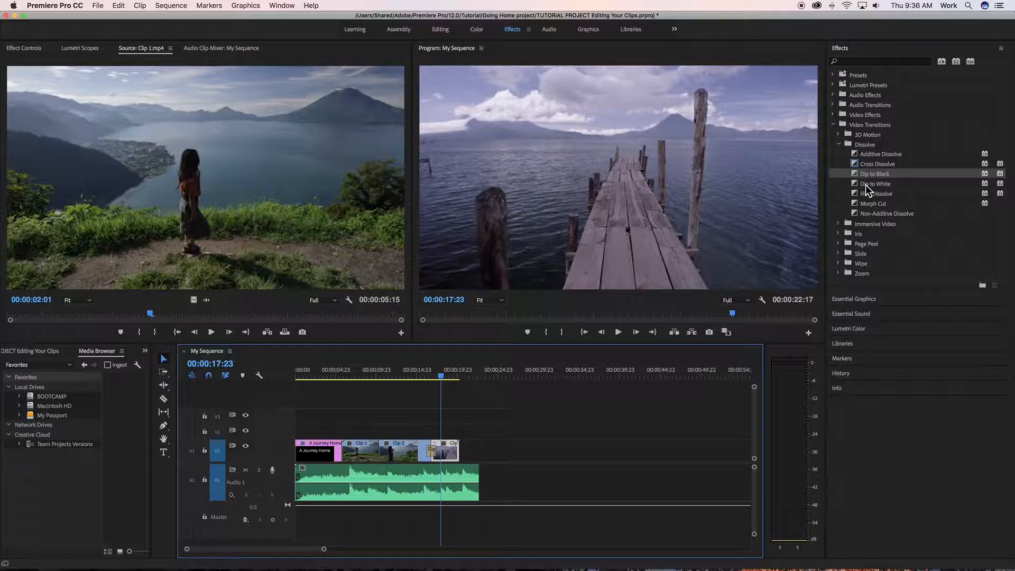
Replace the transition at the cut between Clip 2 and Clip 3 with a Cross Dissolve and play it back.
{"action": "left_click", "coordinate": [878, 165]}
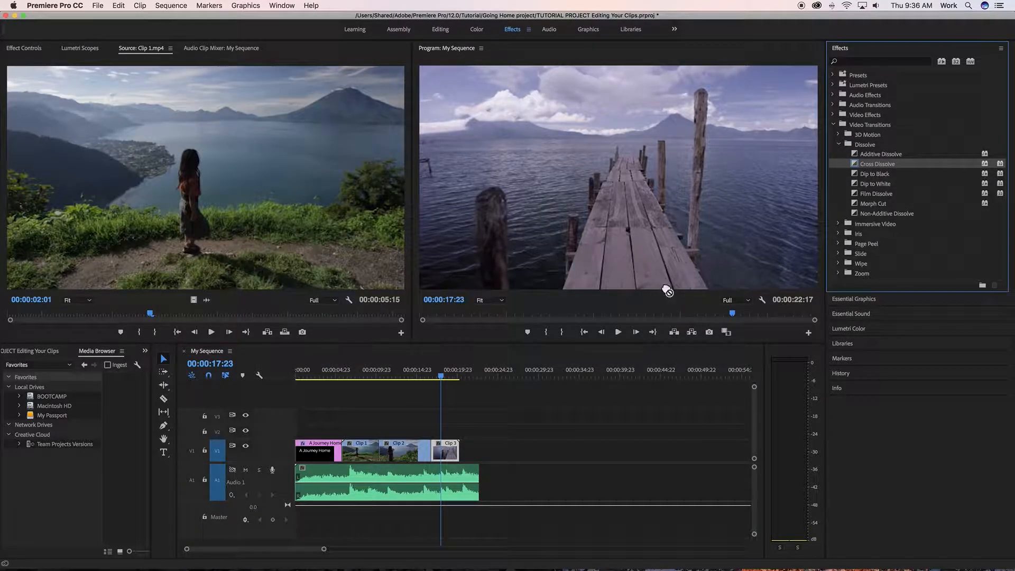
{"action": "left_click_drag", "start_coordinate": [667, 291], "coordinate": [432, 449]}
{"action": "left_click", "coordinate": [426, 376]}
{"action": "key", "text": "space"}
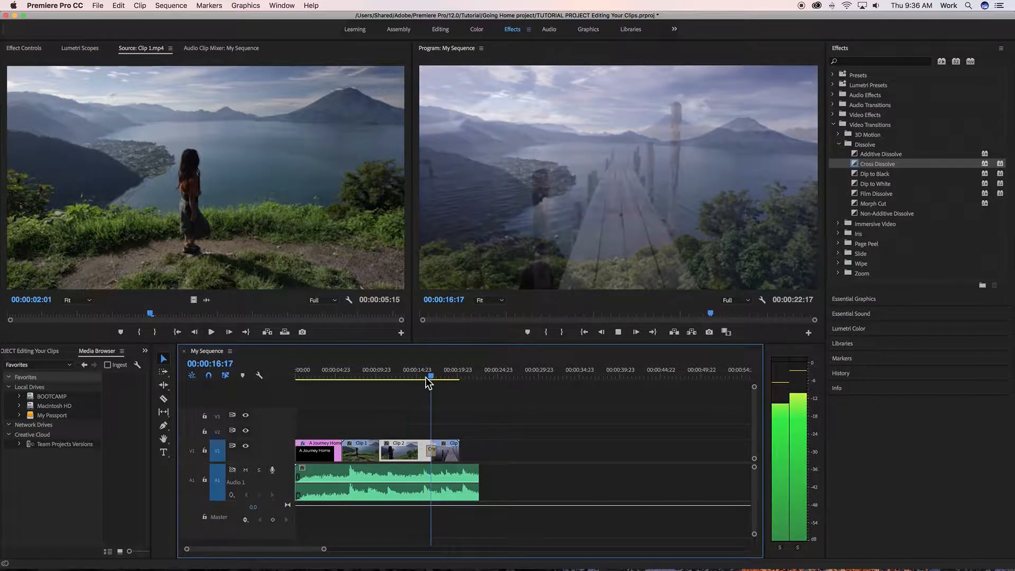
{"action": "left_click_drag", "start_coordinate": [433, 372], "coordinate": [426, 376]}
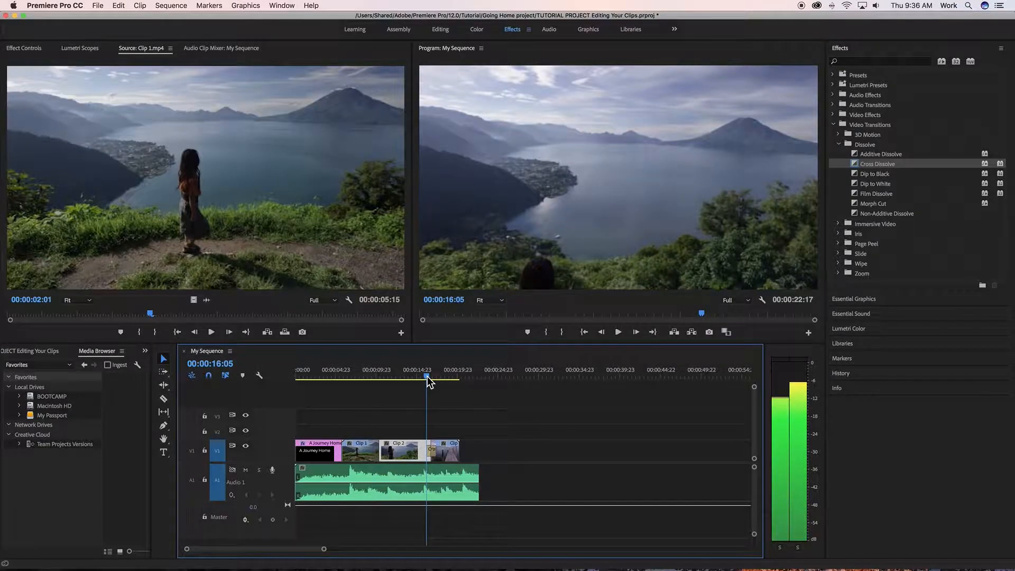
{"action": "key", "text": "space"}
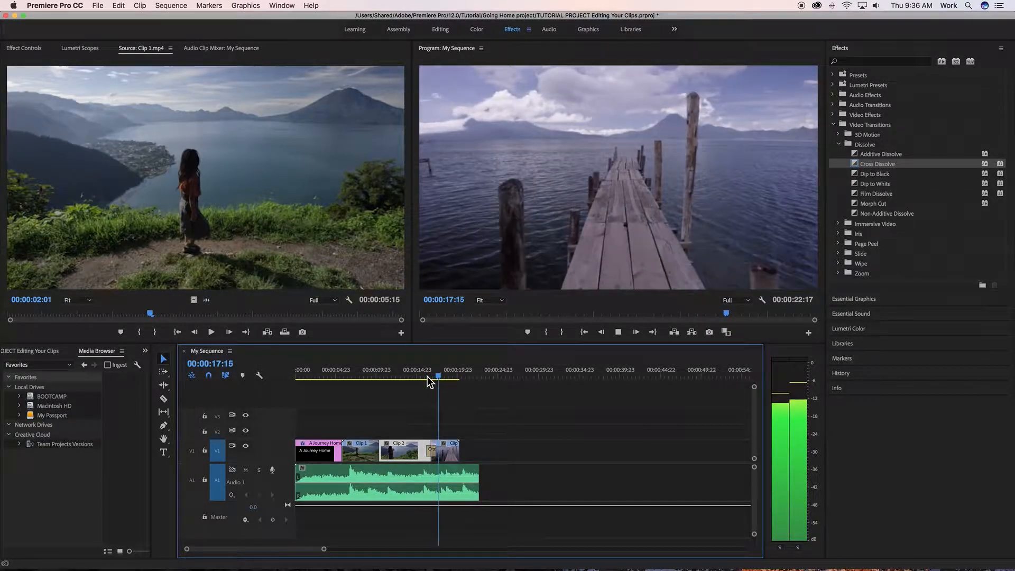
Remove the Cross Dissolve between Clip 2 and Clip 3 and play the plain cut.
{"action": "mouse_move", "coordinate": [428, 375]}
{"action": "left_mouse_down"}
{"action": "mouse_move", "coordinate": [387, 379]}
{"action": "mouse_move", "coordinate": [427, 381]}
{"action": "left_mouse_up"}
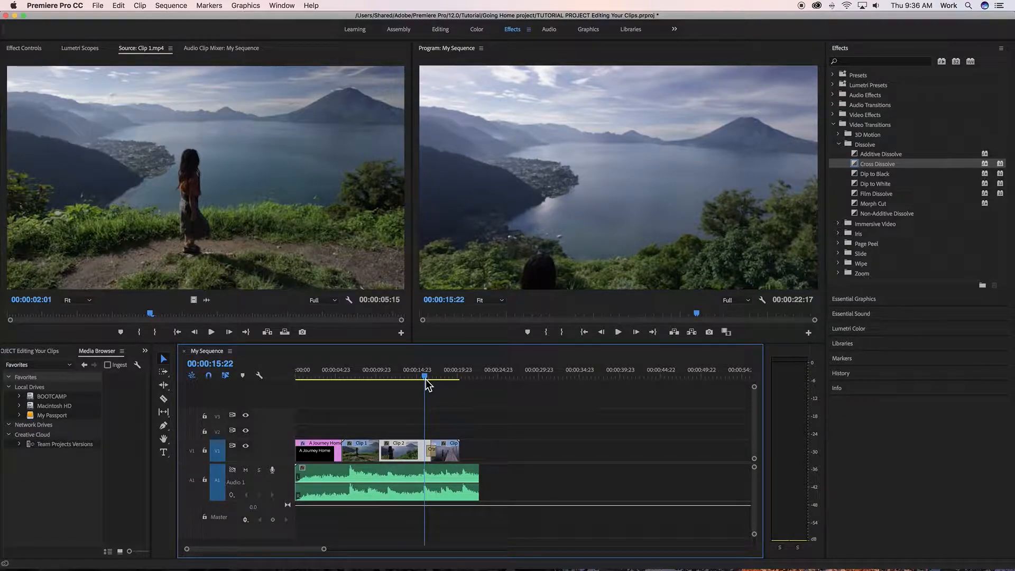
{"action": "key", "text": "space"}
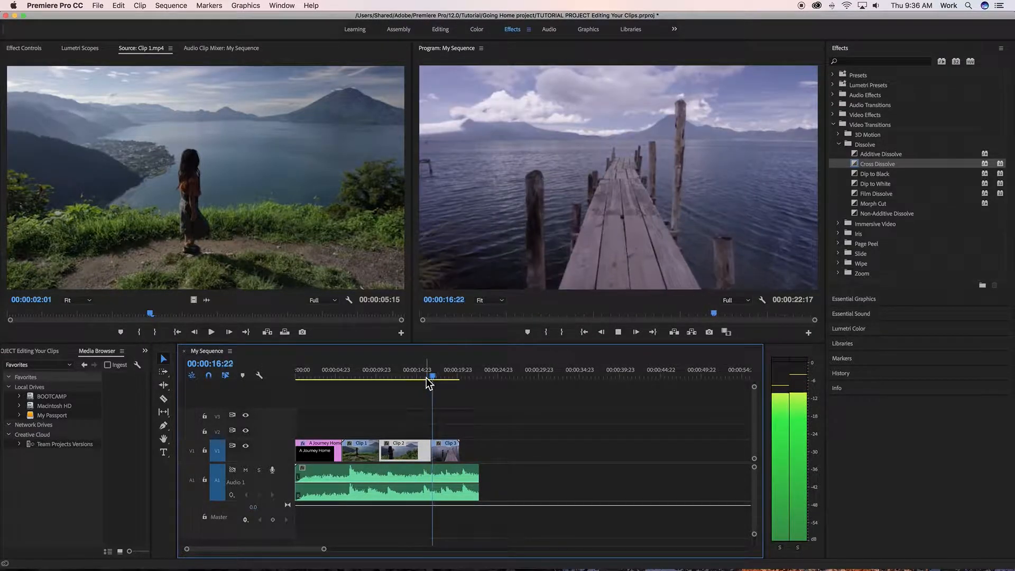
{"action": "key", "text": "space"}
{"action": "left_click_drag", "start_coordinate": [427, 383], "coordinate": [421, 377]}
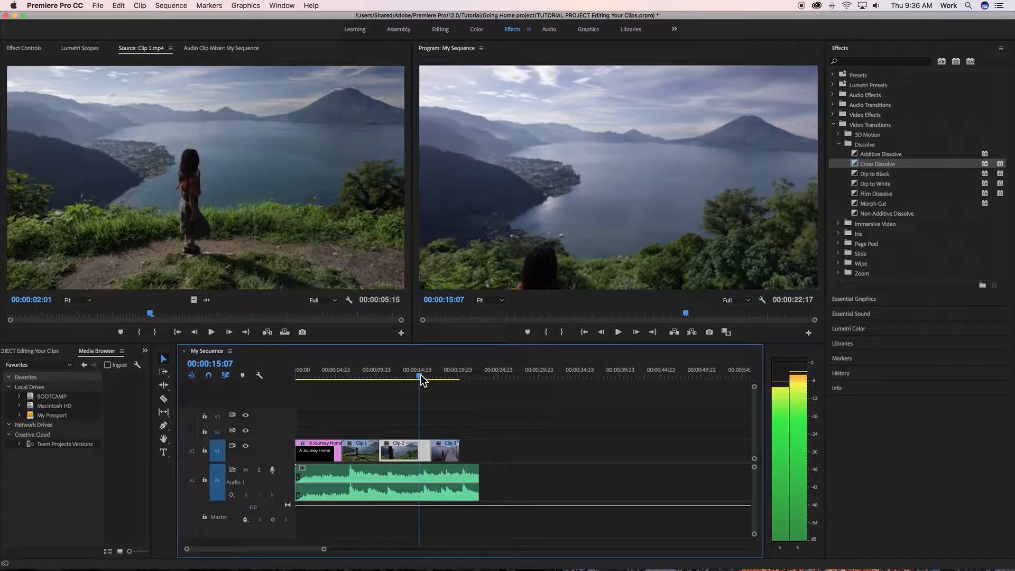
{"action": "key", "text": "space"}
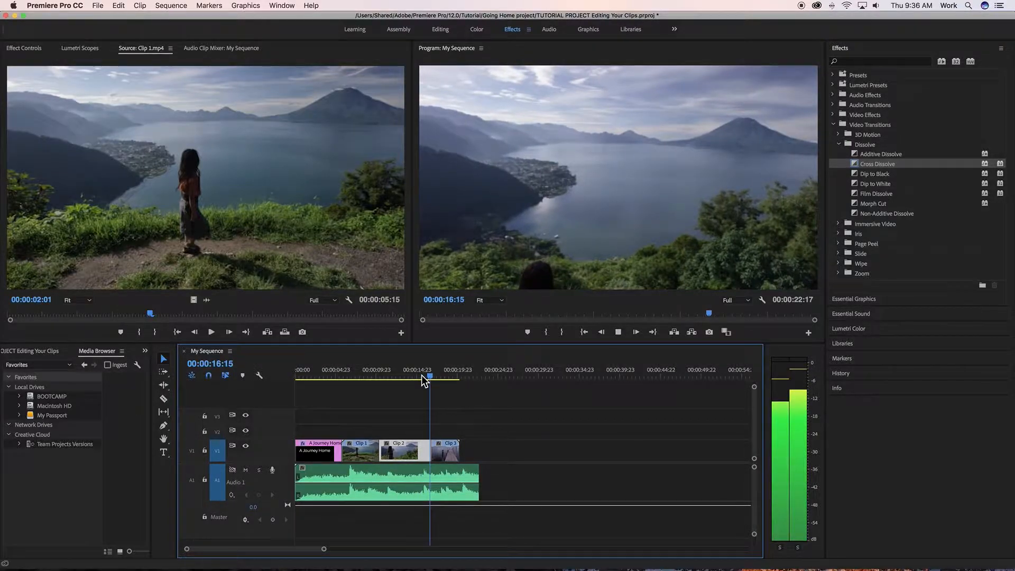
{"action": "key", "text": "space"}
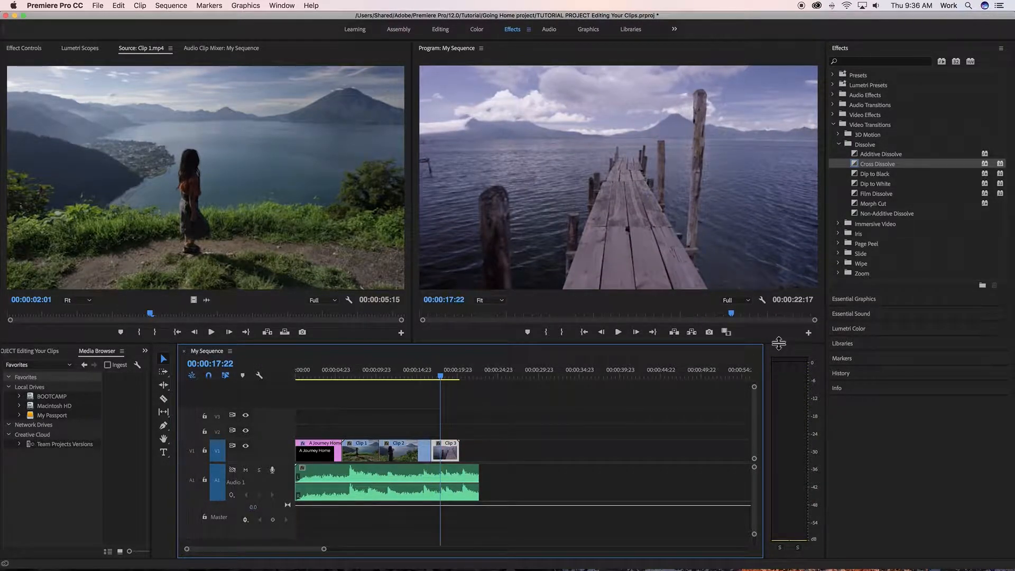
Reapply the Cross Dissolve at the cut between Clip 2 and Clip 3 and play it back.
{"action": "left_click_drag", "start_coordinate": [849, 166], "coordinate": [431, 455]}
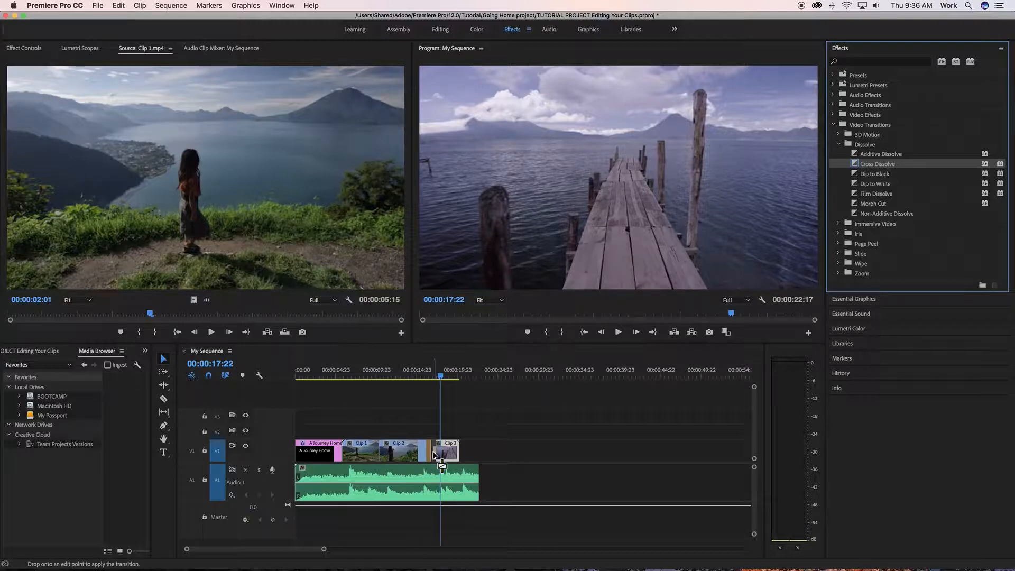
{"action": "left_click_drag", "start_coordinate": [446, 376], "coordinate": [426, 376]}
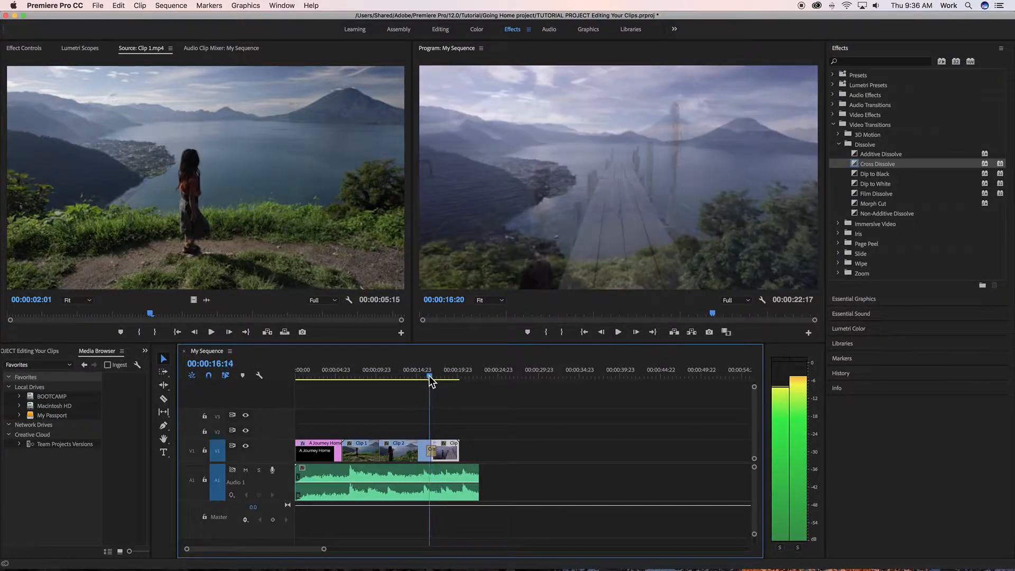
{"action": "key", "text": "space"}
{"action": "key", "text": "space"}
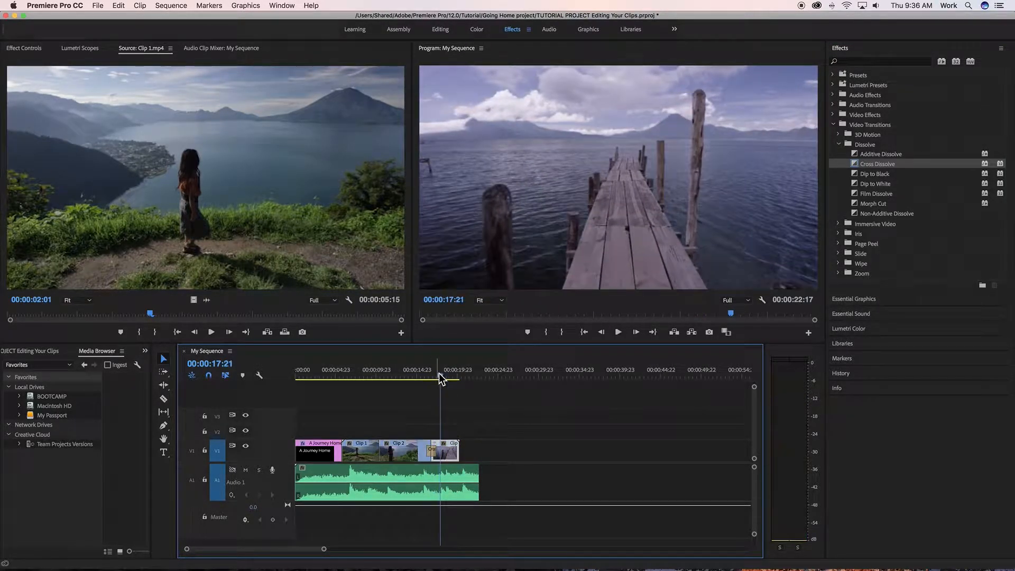